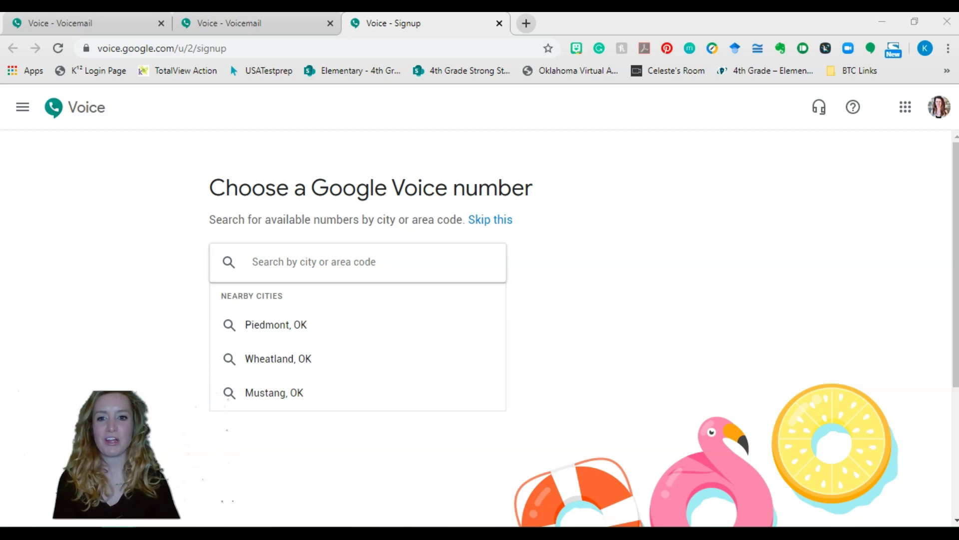
Step: Search for available Google Voice numbers in area code 580, and clear the search
click(252, 262)
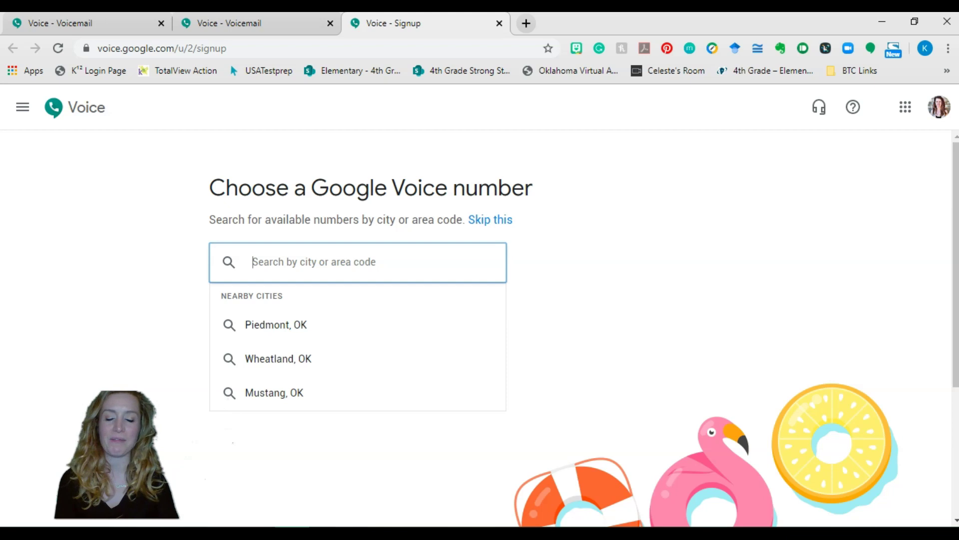
text(5)
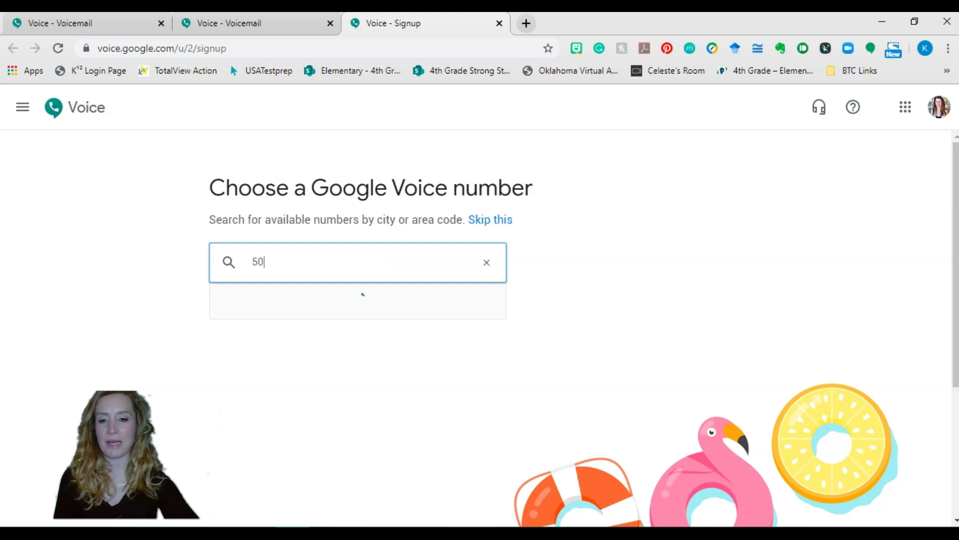
text(80)
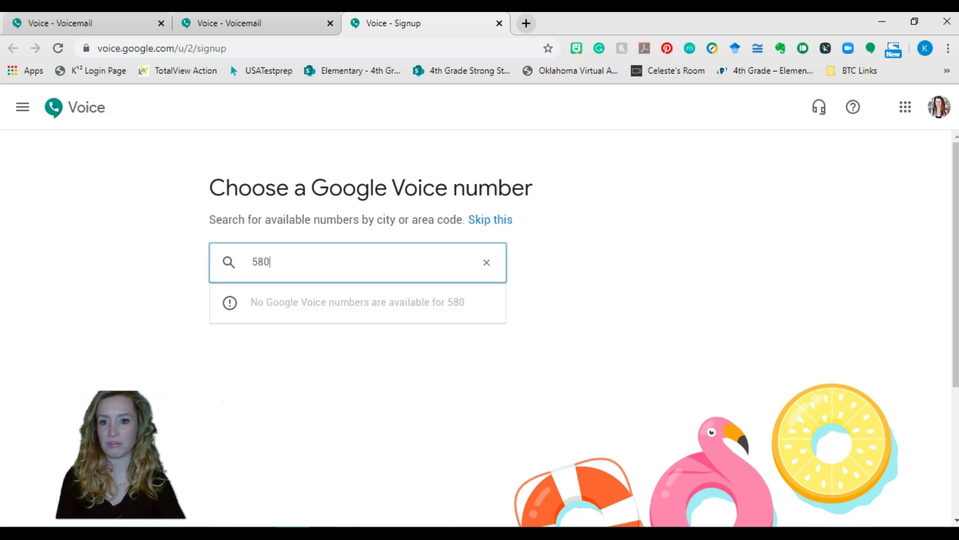
key(BackSpace)
key(BackSpace)
key(BackSpace)
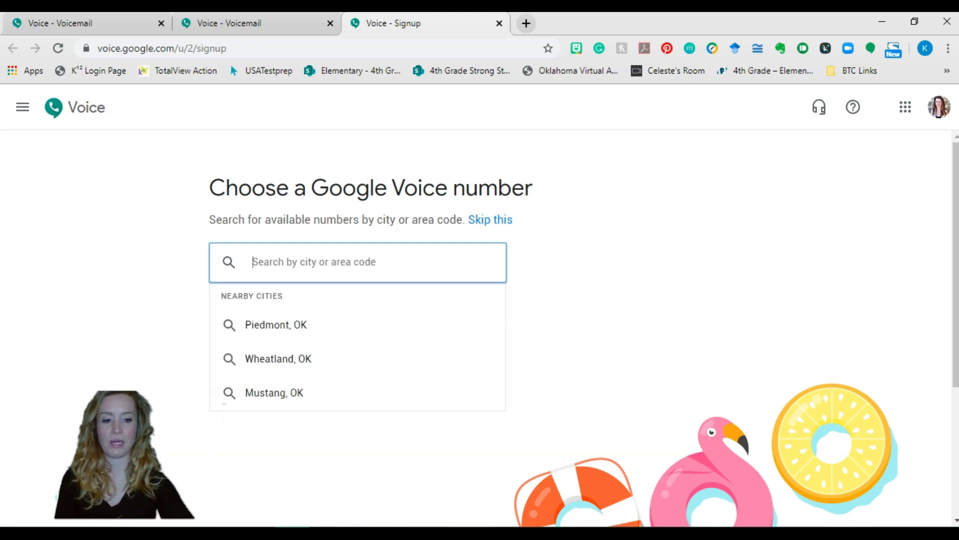
Step: Search for available numbers in area code 405 and select the first one offered for Wheatland, OK
text(405)
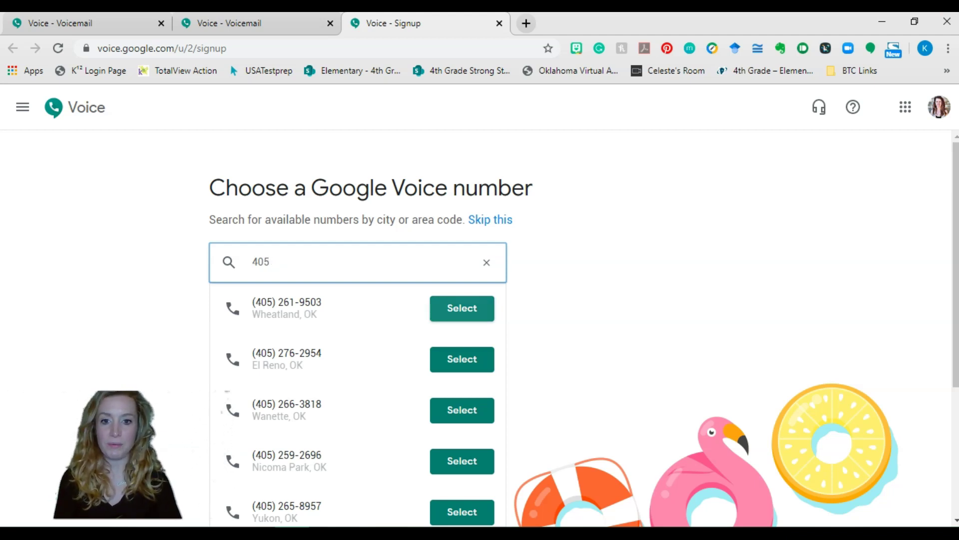
click(462, 309)
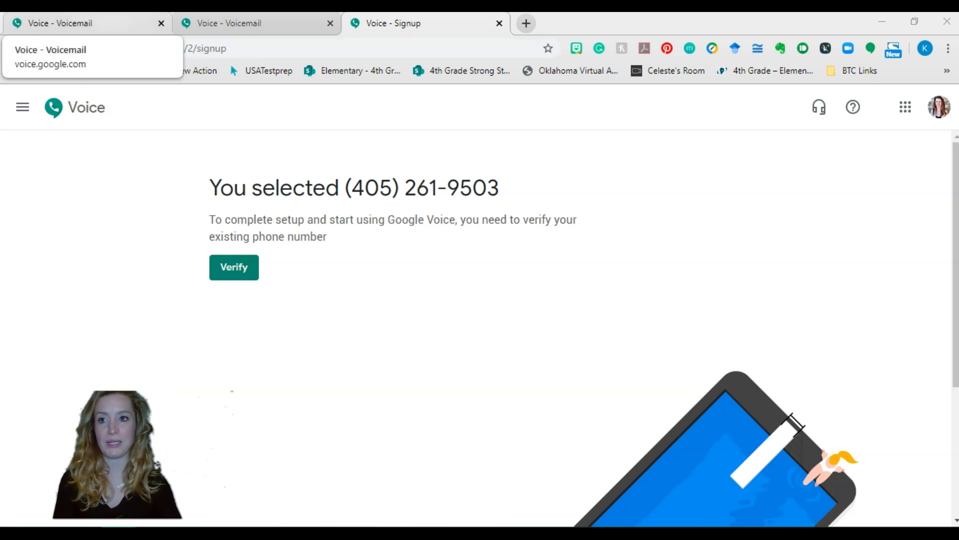
Step: In the first open Voice voicemail page, check the outgoing call number and the microphone, ringing and speaker settings
click(85, 23)
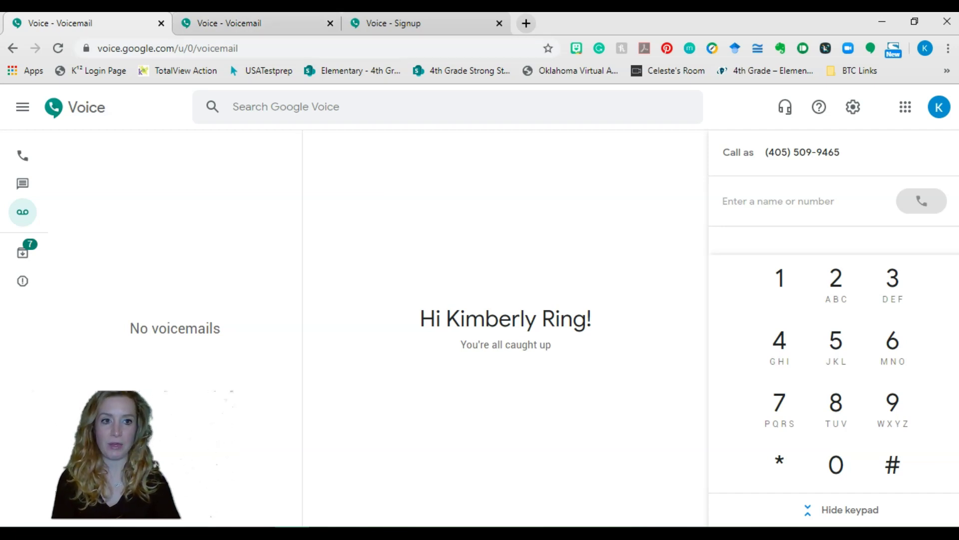
drag(841, 152, 765, 152)
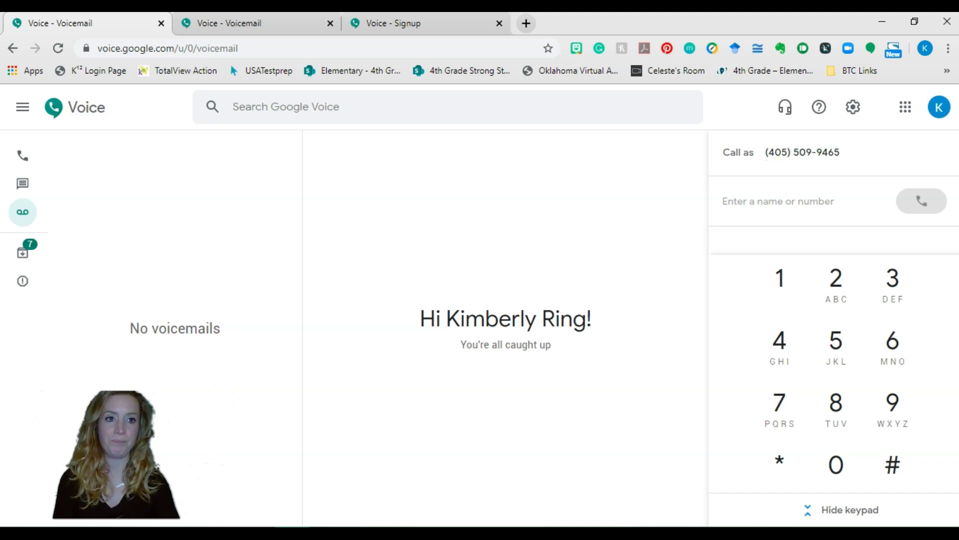
click(785, 107)
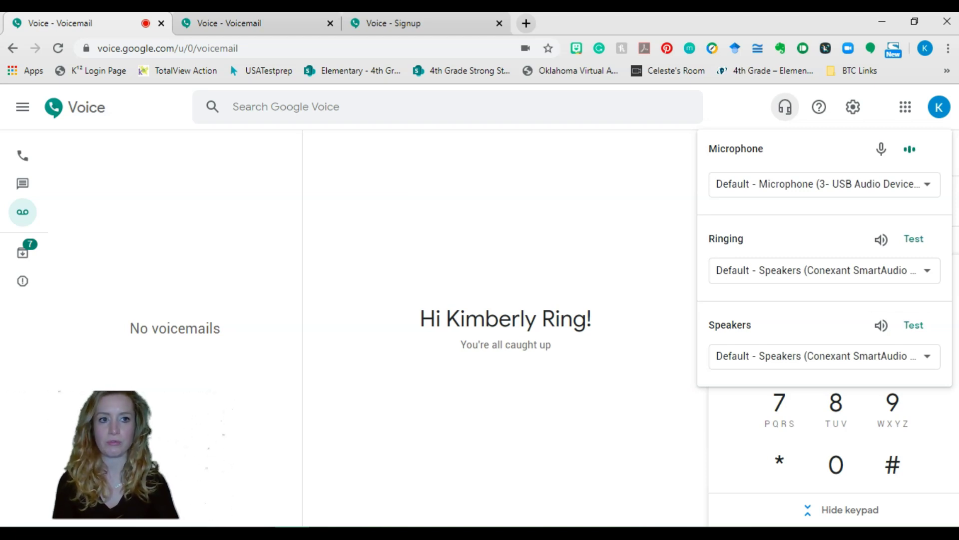
key(Escape)
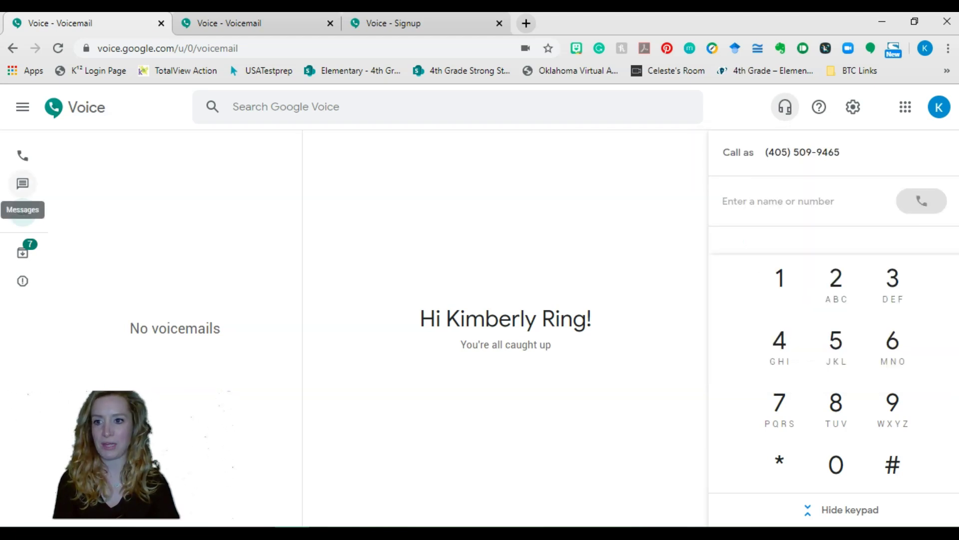
Step: Start a new text message greeting the parent by name and introducing the sender as "your 4th grader's homeroom teacher at OVCA."
click(23, 183)
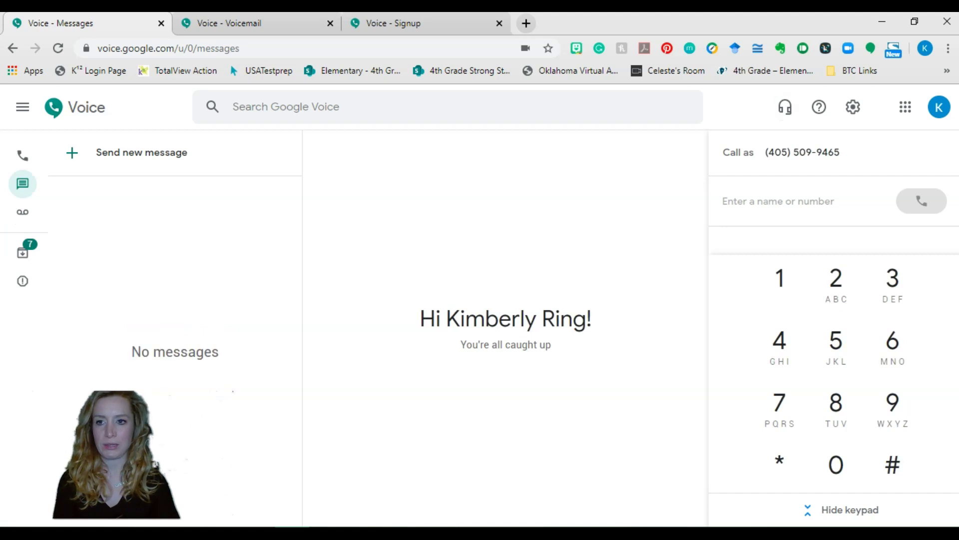
click(141, 152)
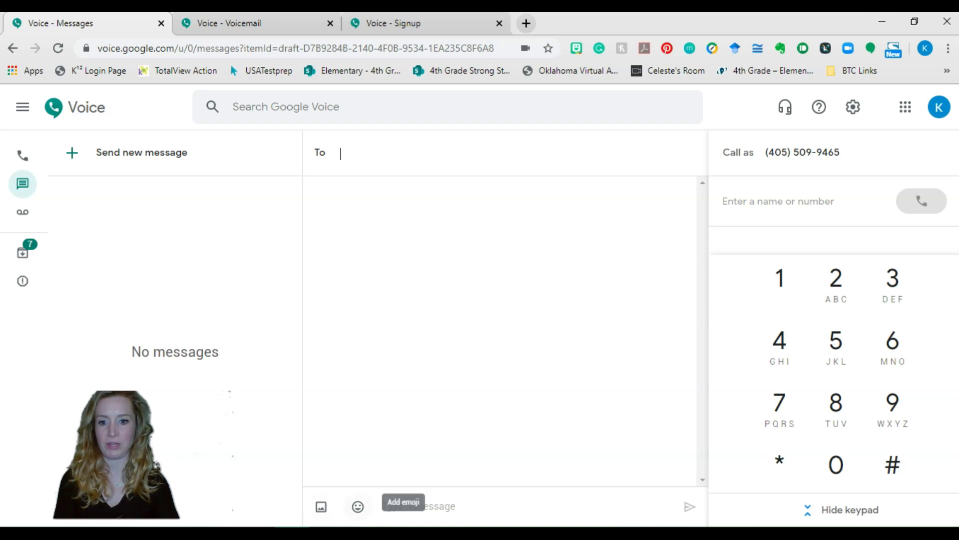
click(381, 506)
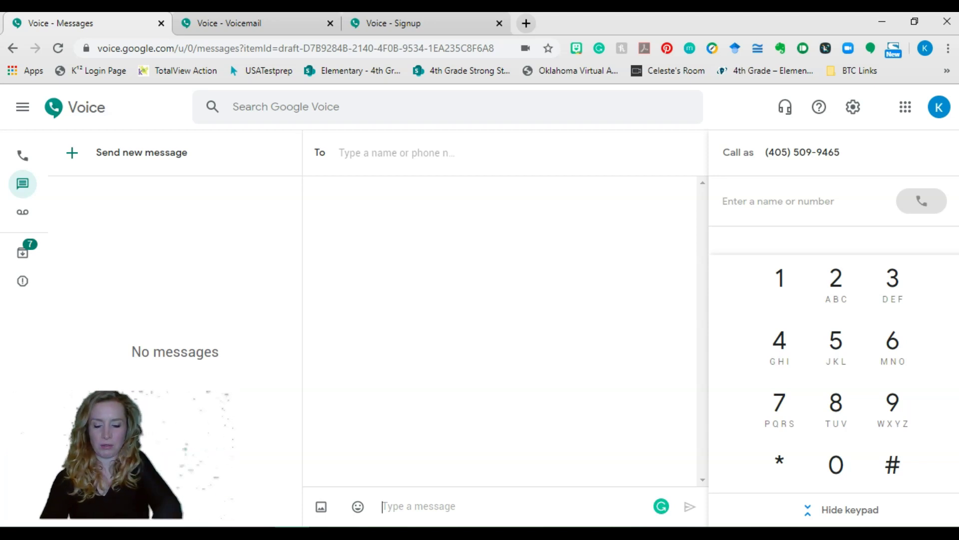
text(Hey)
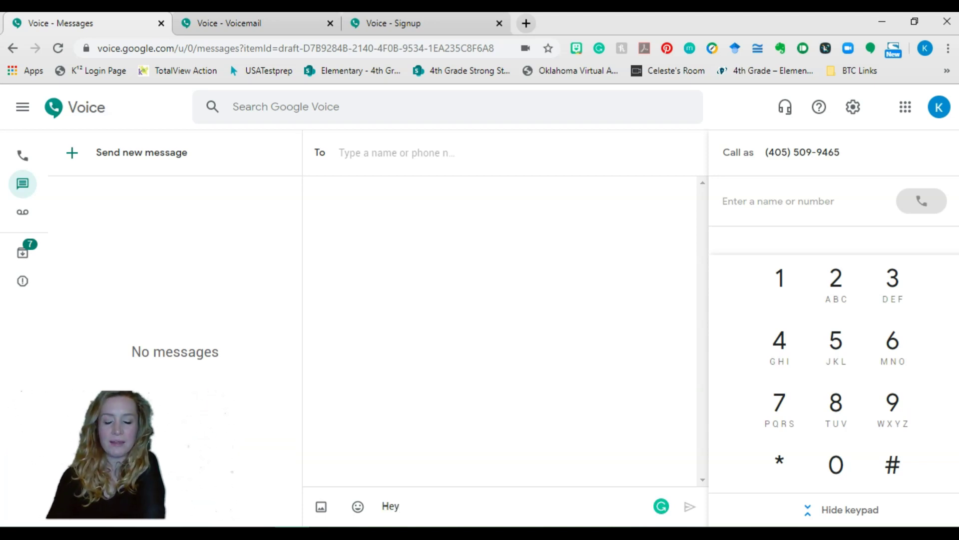
text( Ms. Rogers)
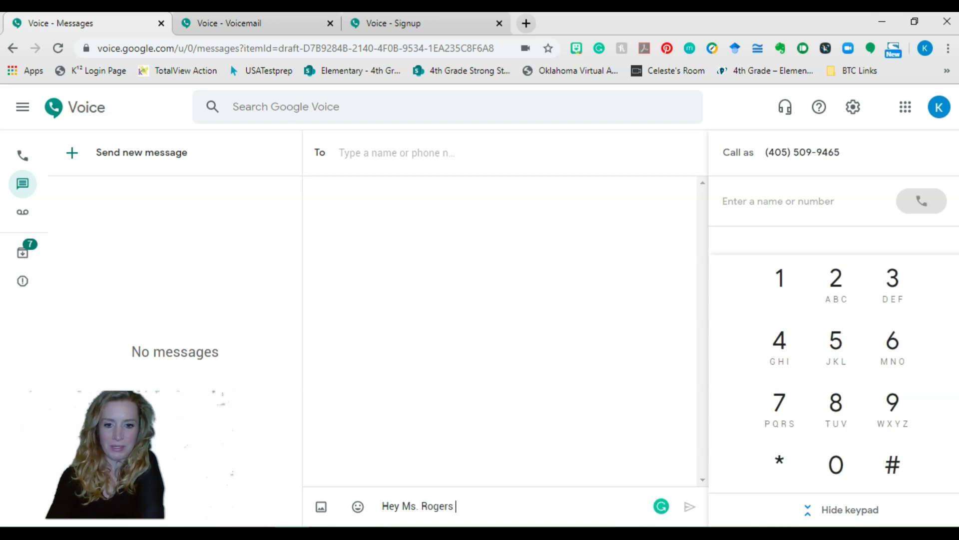
text(! )
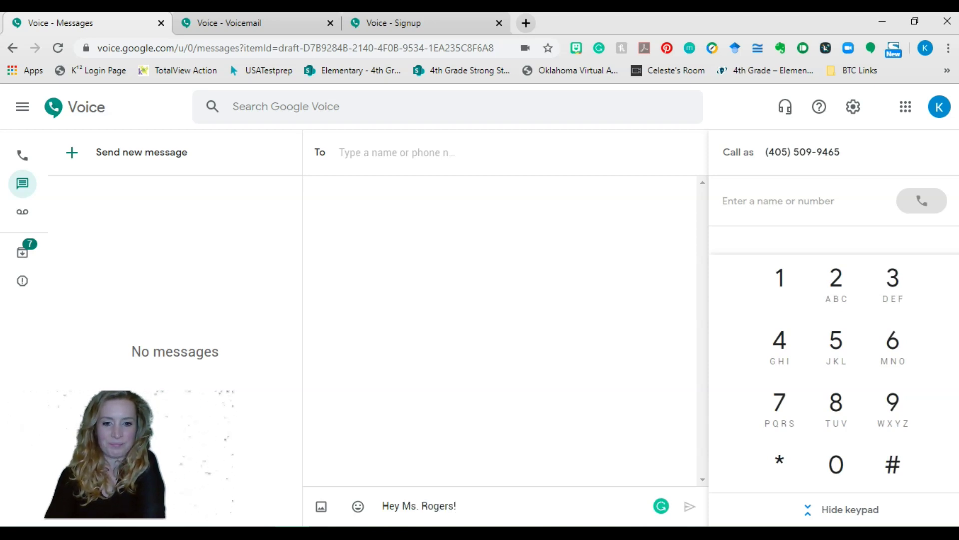
text(This is Mrs. R)
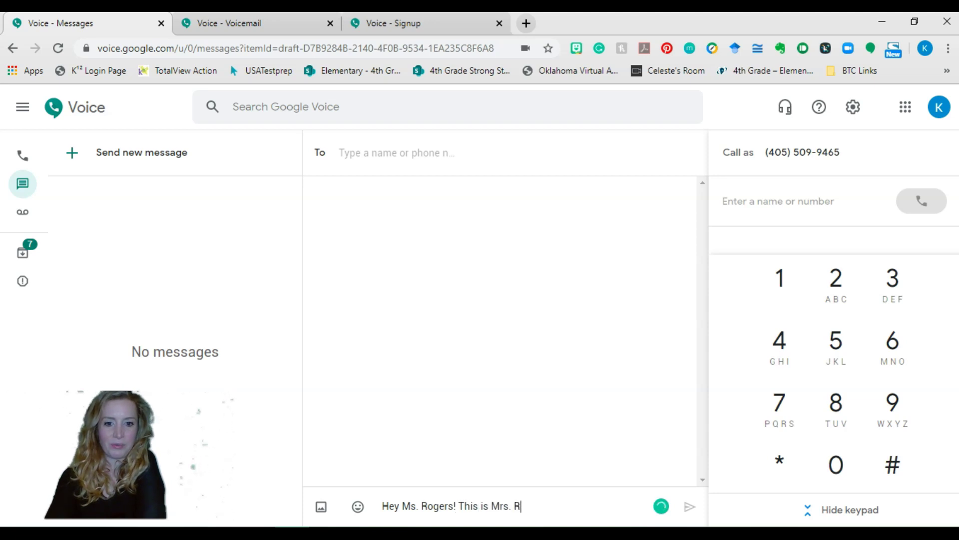
text(ing your 4th gra)
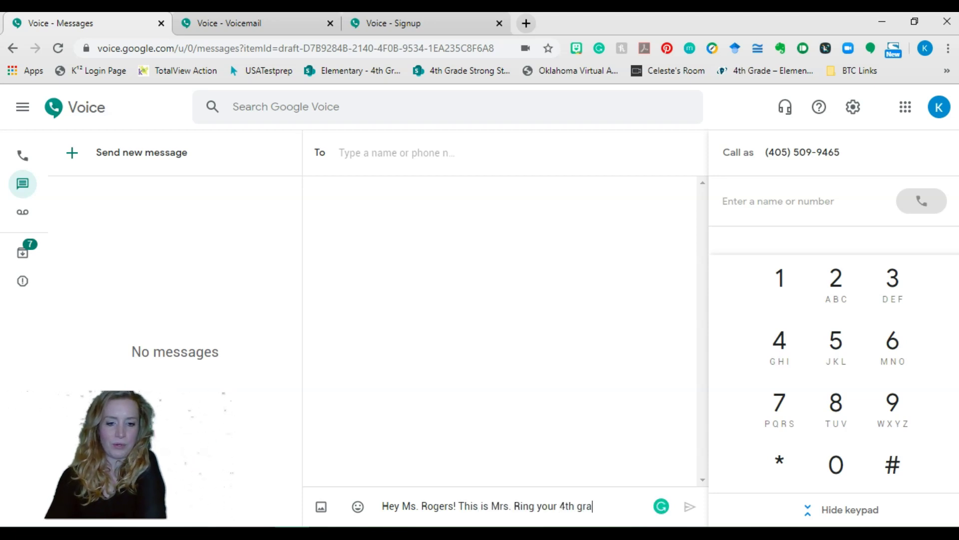
text(der's homeroom teach)
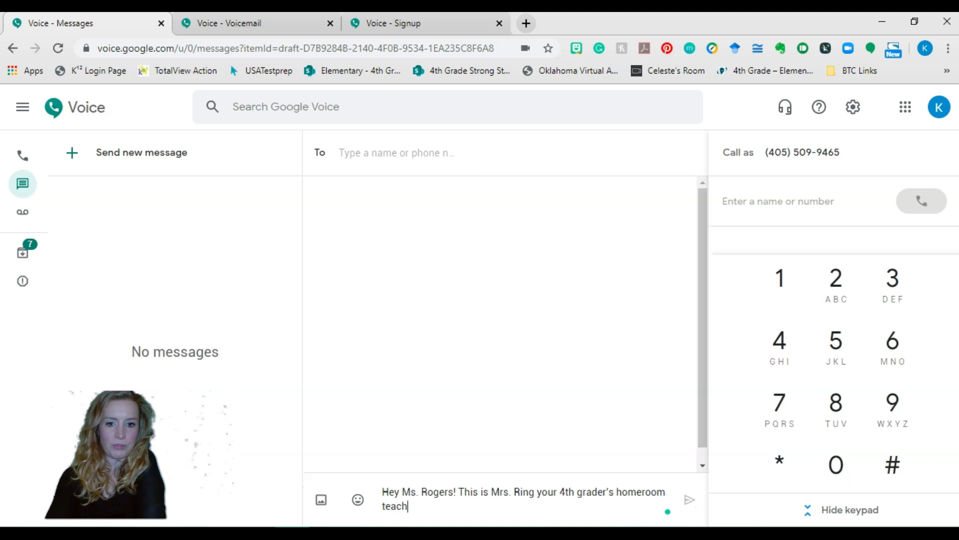
text(er at )
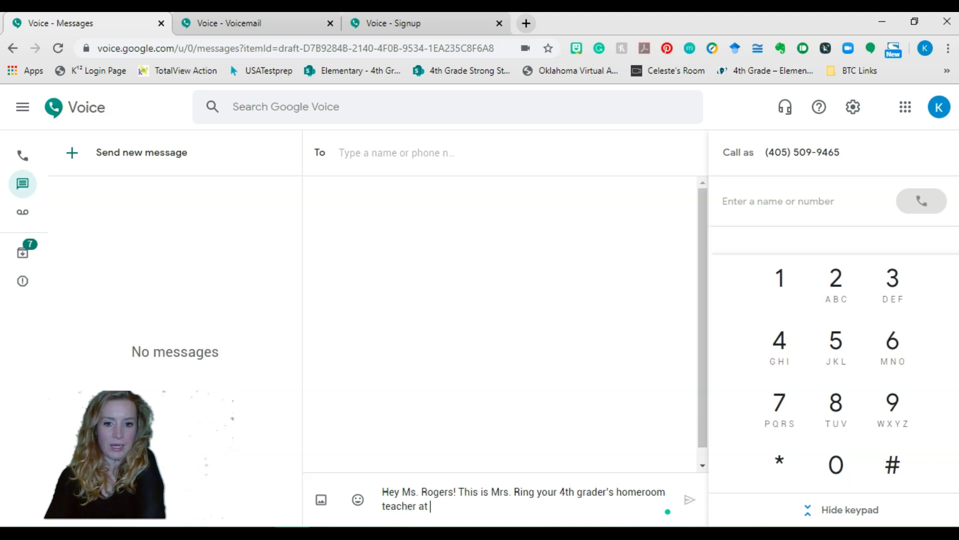
text(OVCA. )
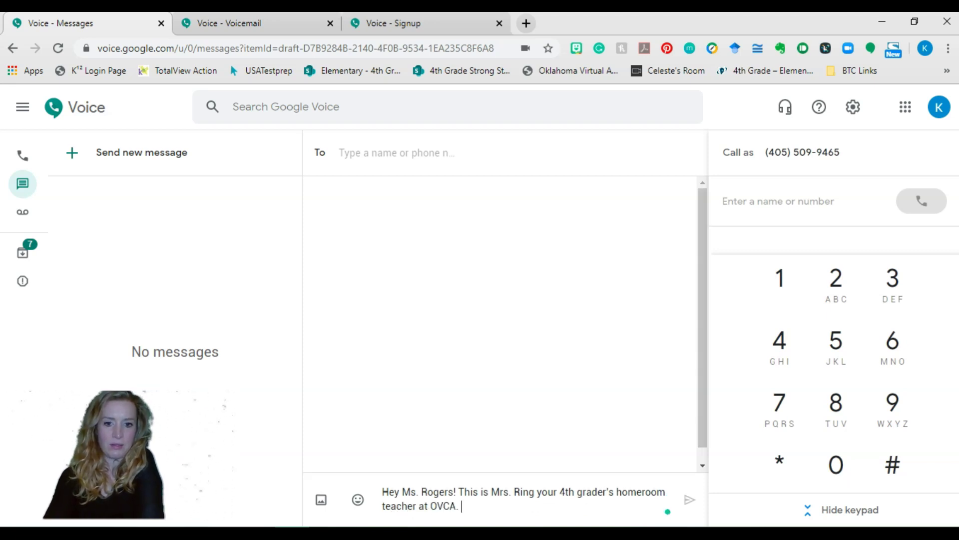
Step: Continue the message with "Just reaching out to see if you need any support or have any questions"
text(Just reaching out to see if you ne)
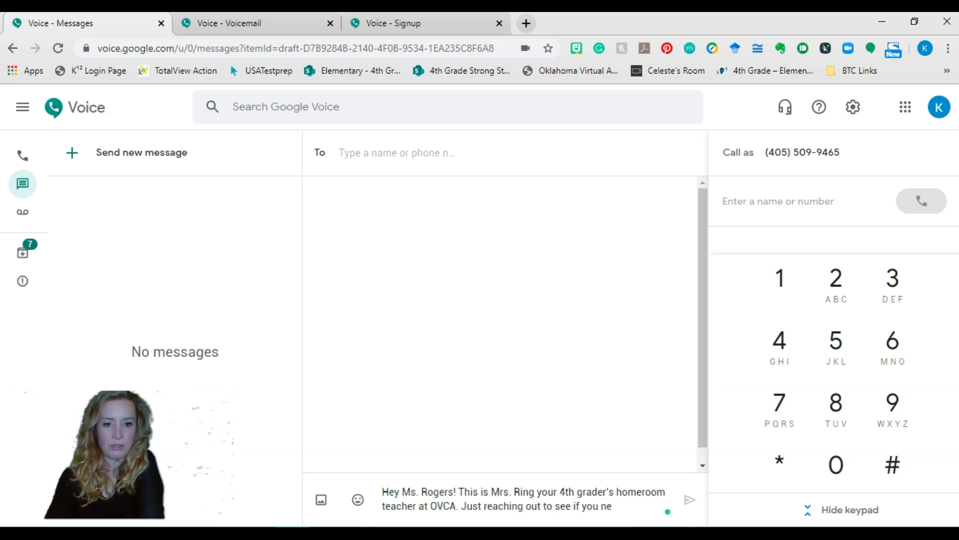
text(ed any suppor)
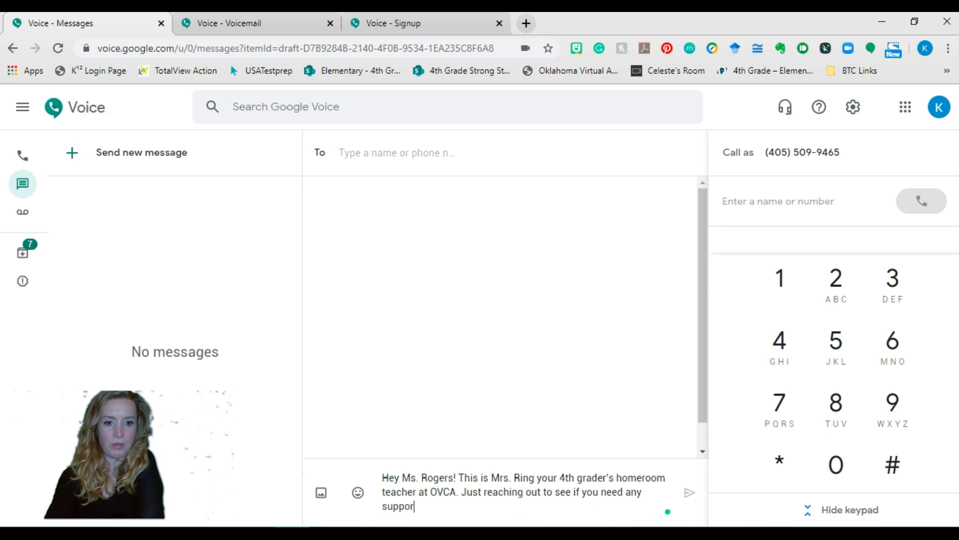
text(t or have any questions)
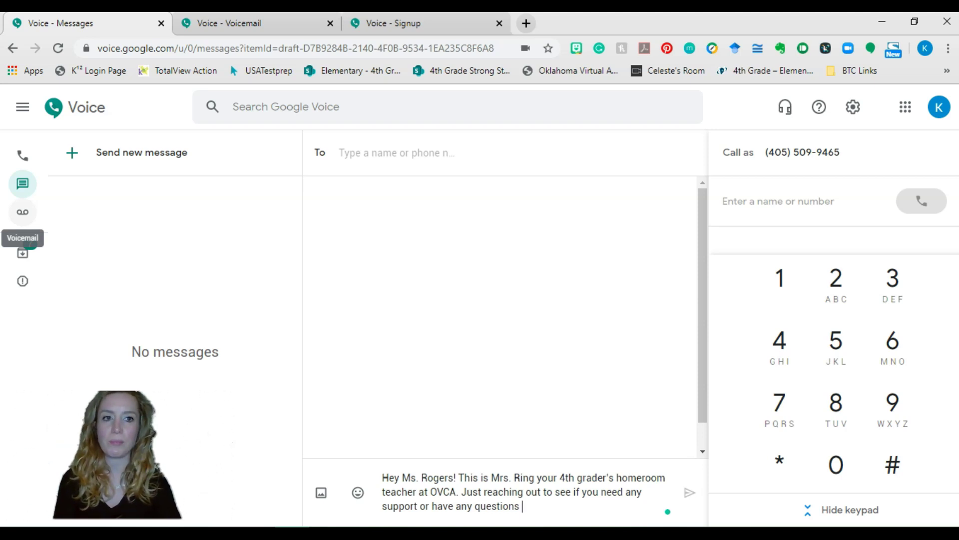
Step: View the voicemail section and the Do not disturb option in the Voice settings
click(23, 212)
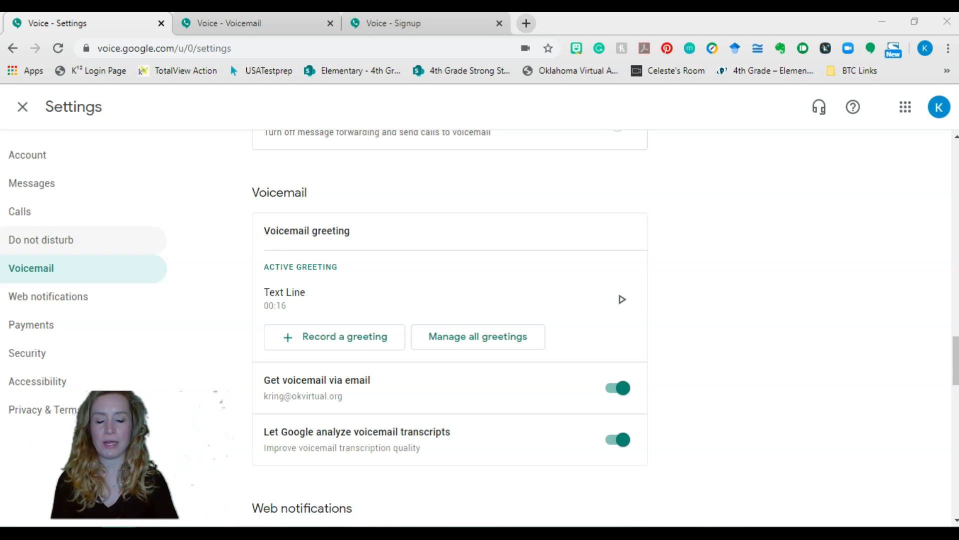
click(41, 240)
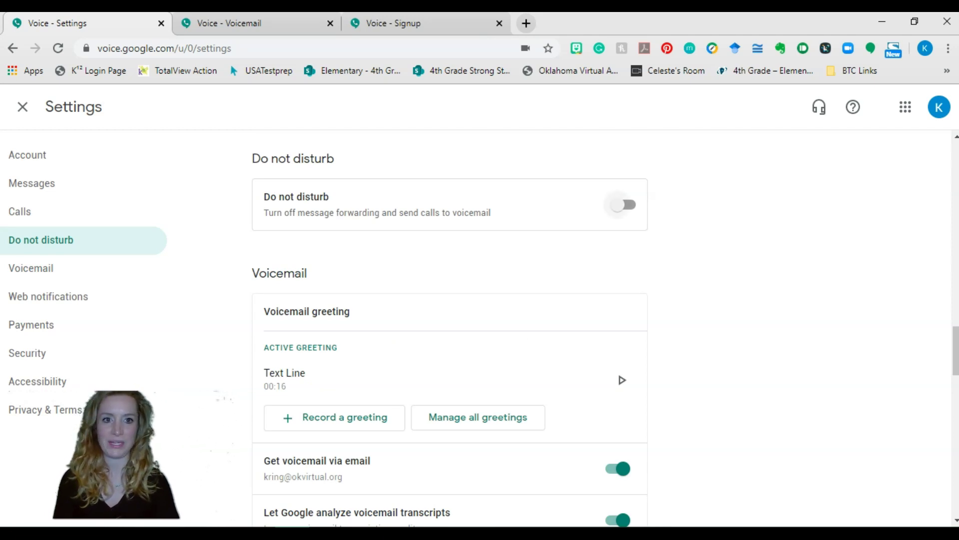
click(623, 204)
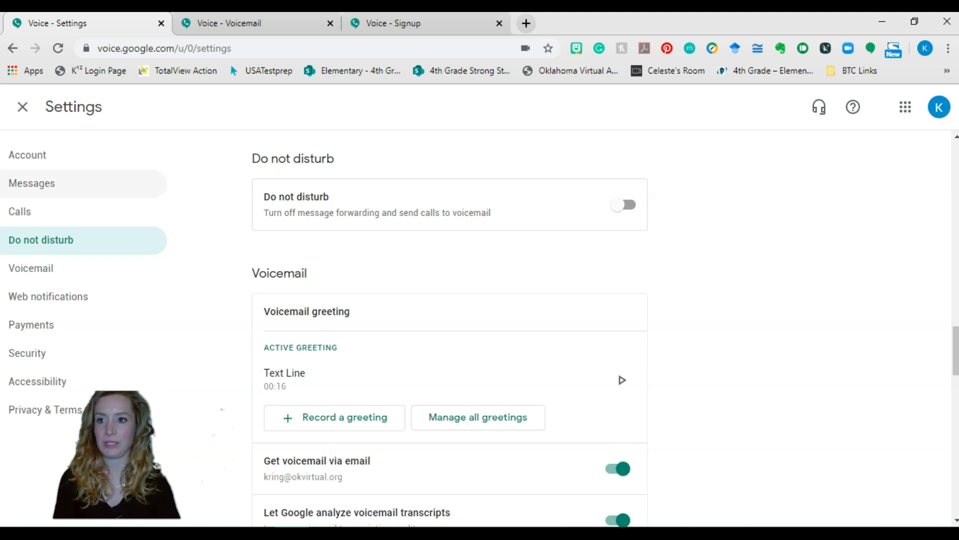
Step: Examine the message forwarding and call settings, and view the account settings with the Voice number and devices
click(31, 184)
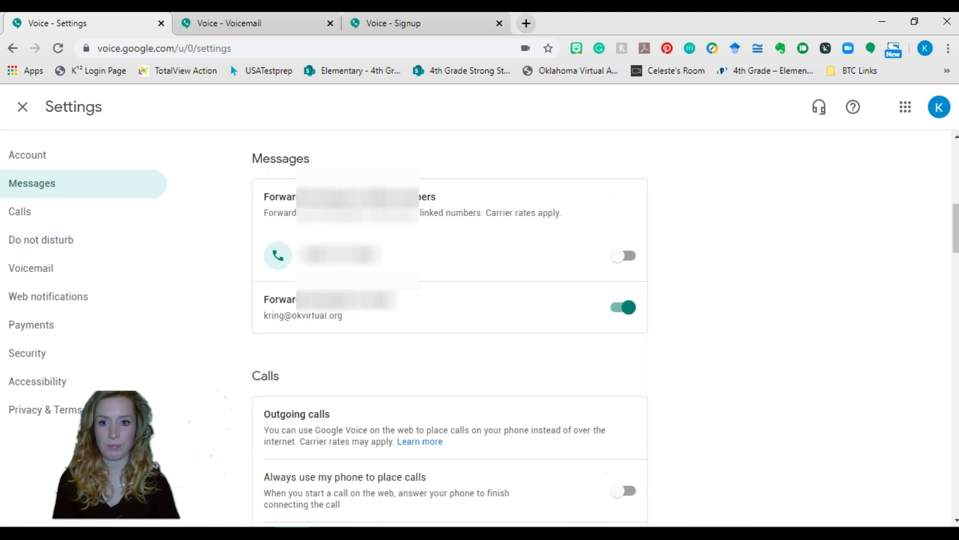
scroll(450, 325, down, 5)
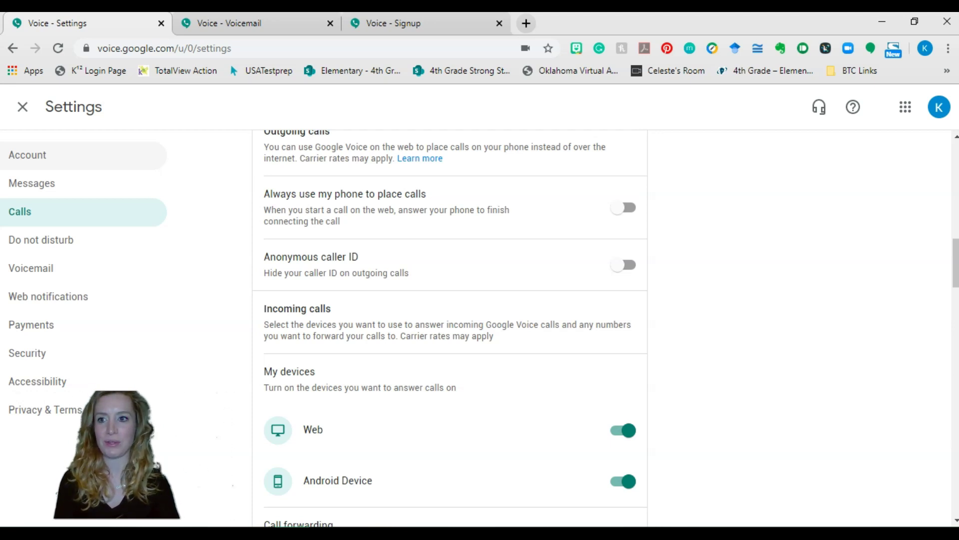
click(28, 155)
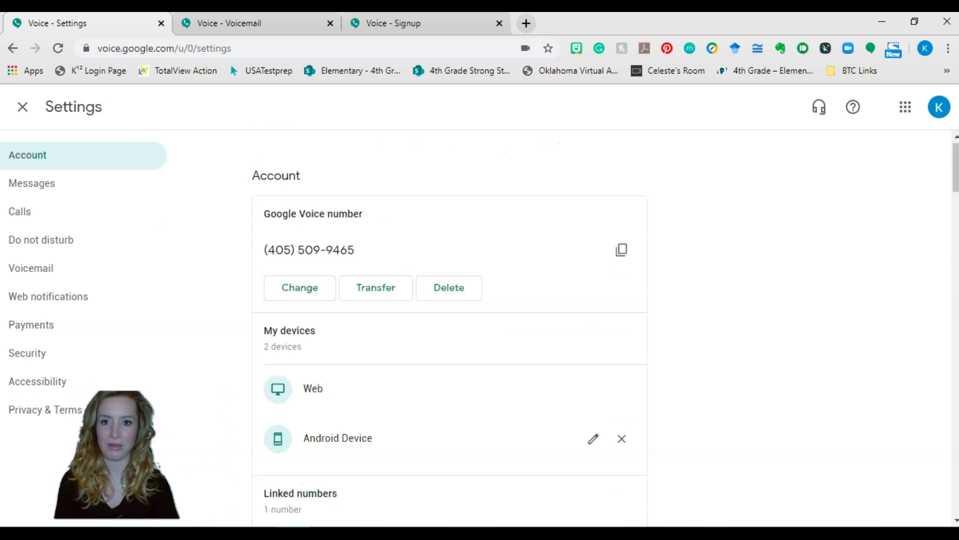